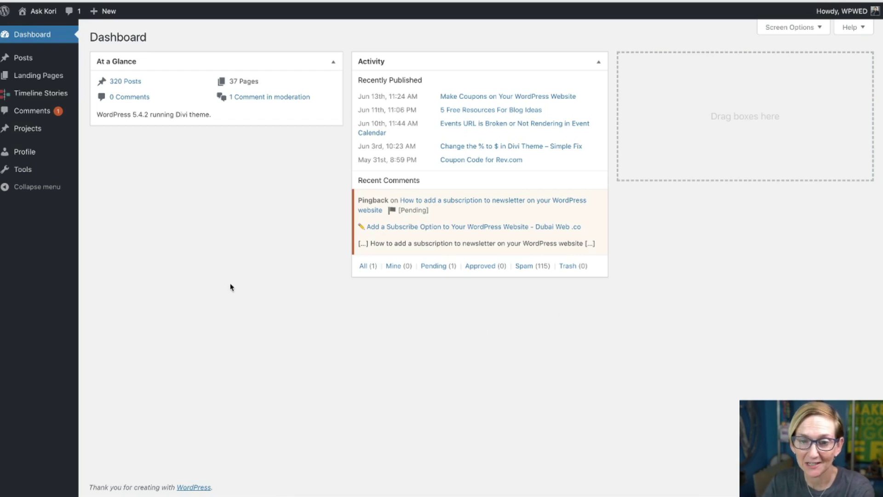
# - Add a new post titled 'Test Divi Button' and switch its editor to the Divi Builder
pyautogui.moveTo(46, 58)
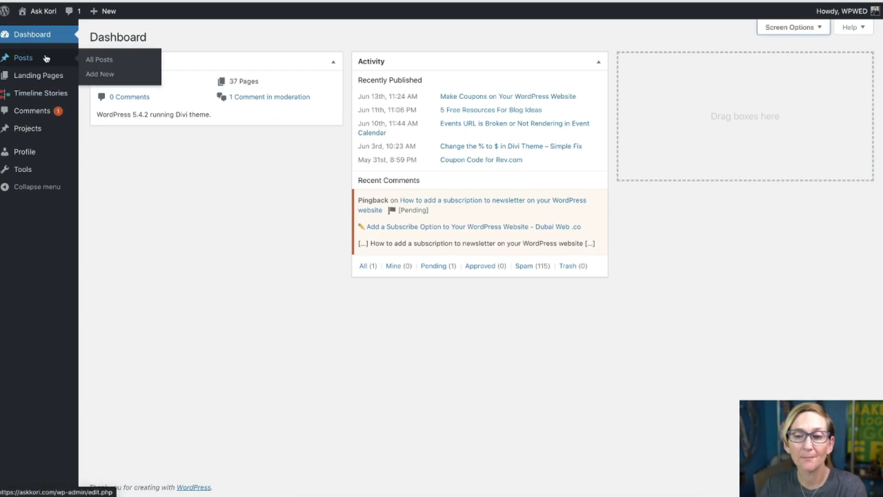
pyautogui.click(101, 75)
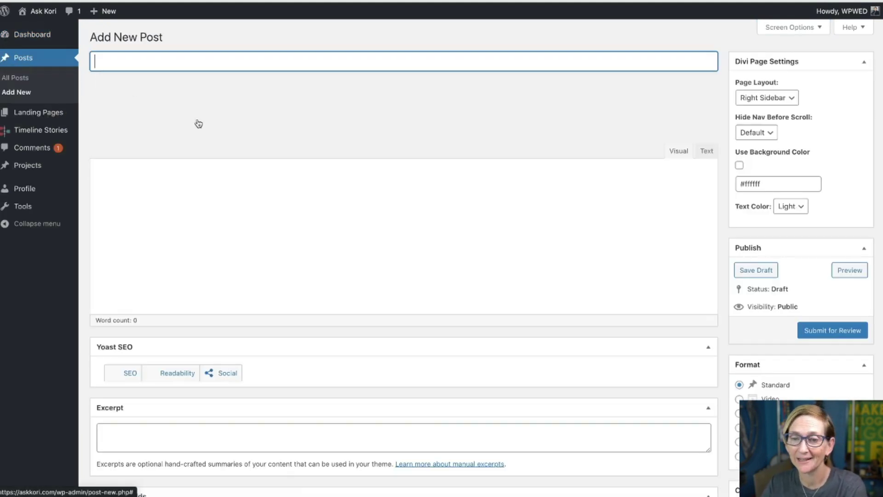
pyautogui.write('Test Di')
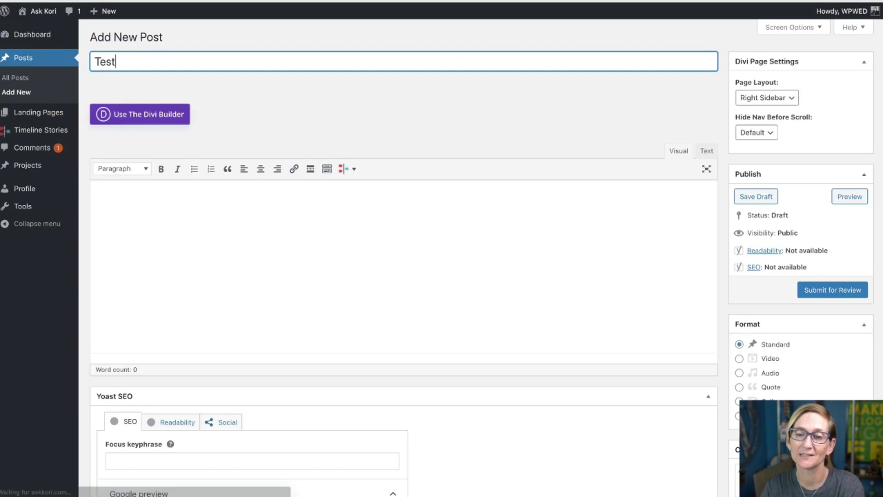
pyautogui.write('vi Button')
pyautogui.click(197, 93)
pyautogui.click(132, 114)
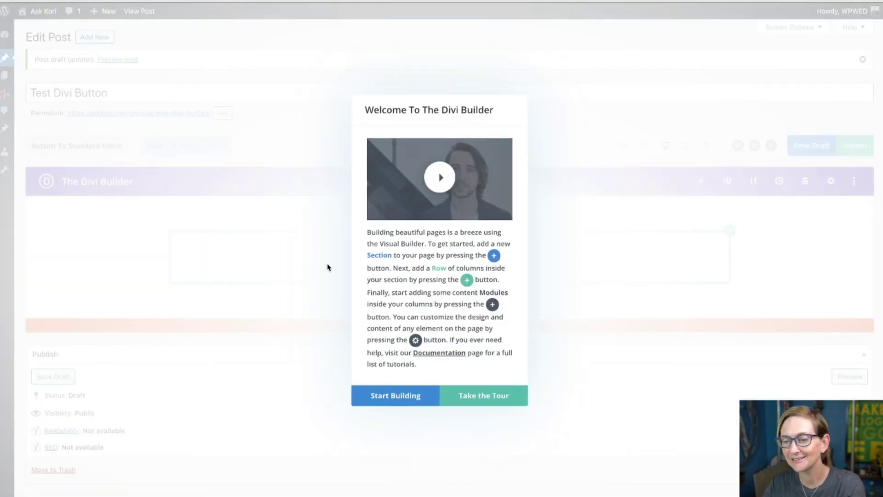
# - Start the Divi layout from scratch and edit it in the front-end visual builder
pyautogui.click(414, 402)
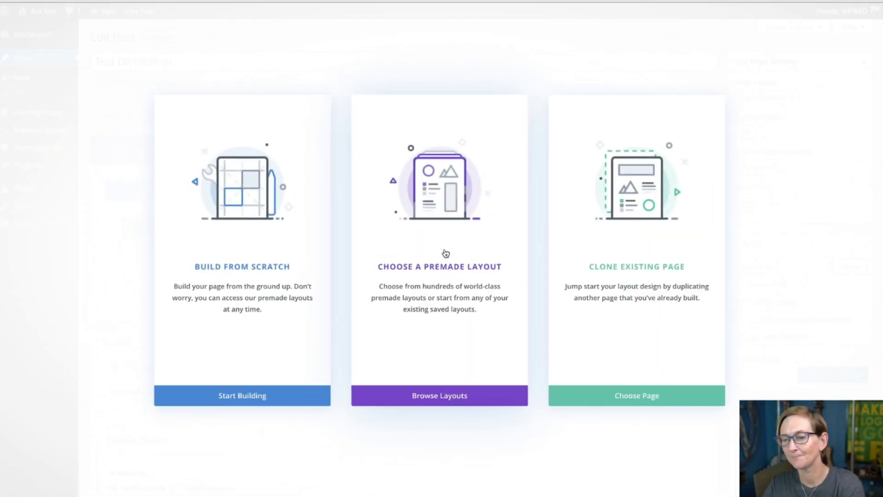
pyautogui.click(245, 259)
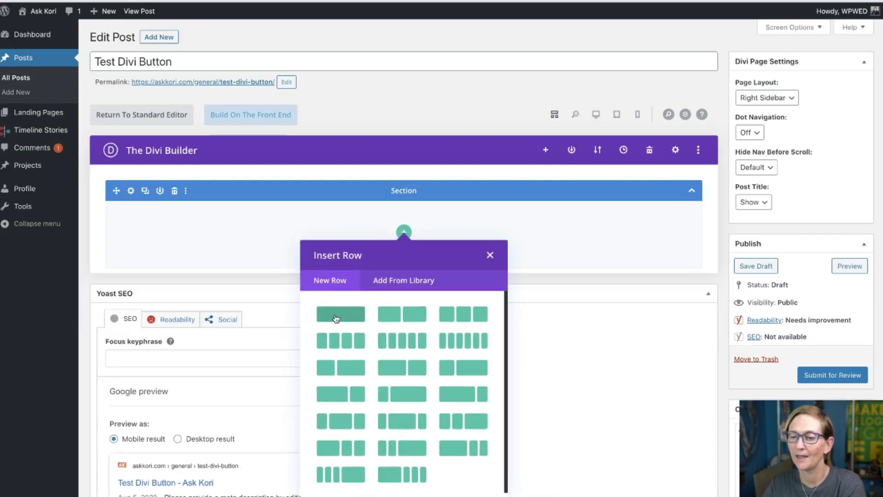
pyautogui.click(248, 116)
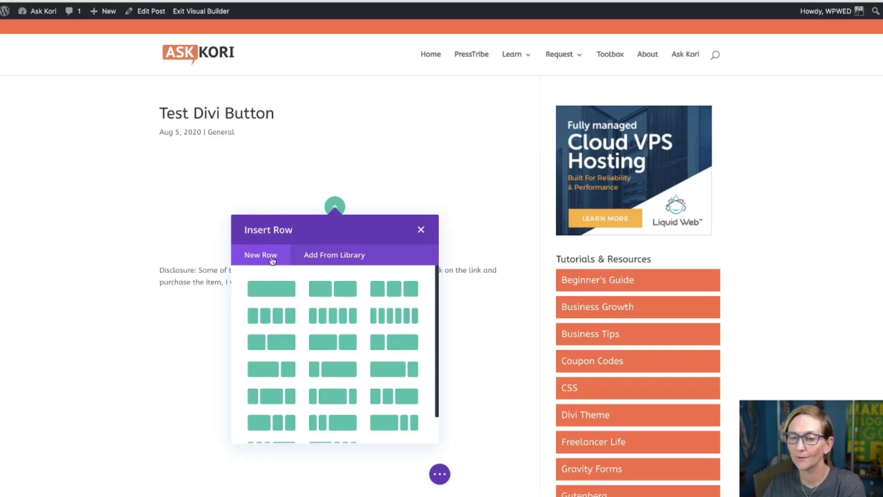
# - Add a single-column row with a Button module whose text reads 'Click To Call'
pyautogui.click(271, 288)
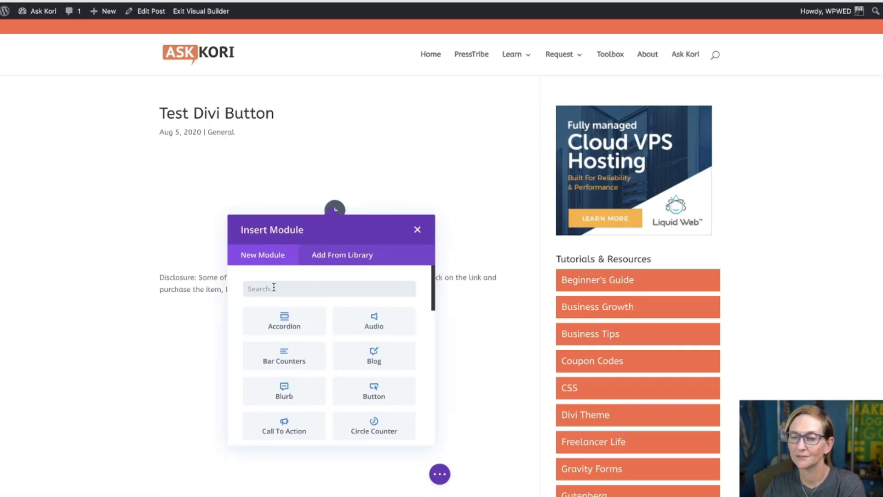
pyautogui.click(360, 397)
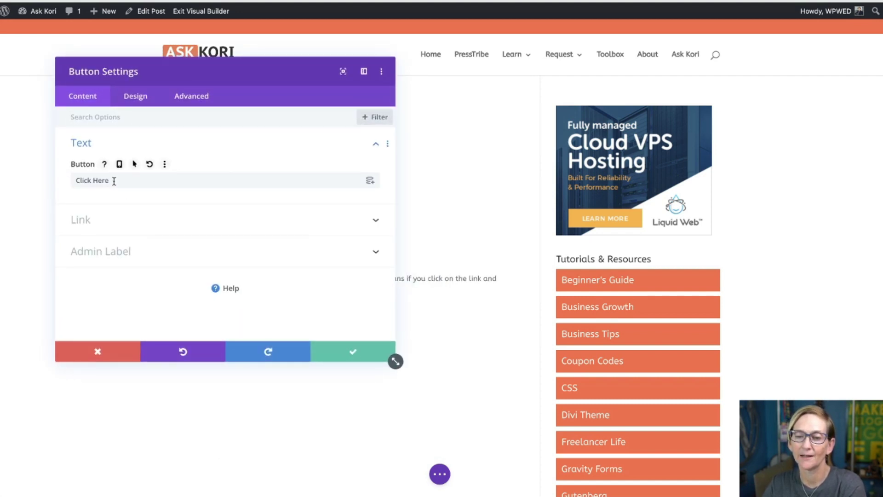
pyautogui.moveTo(196, 68); pyautogui.dragTo(474, 44)
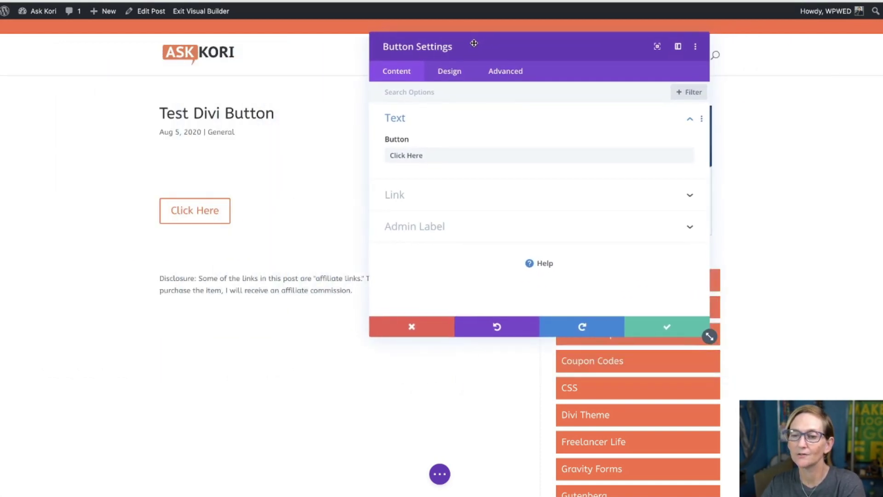
pyautogui.doubleClick(423, 156)
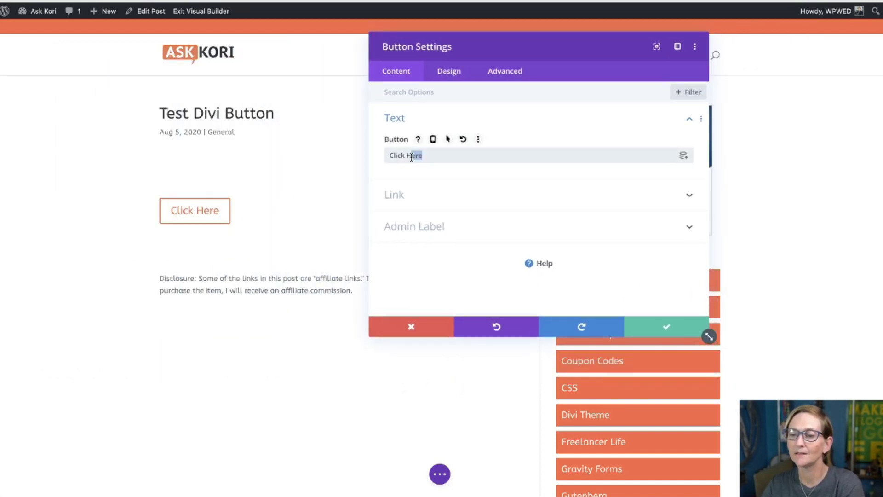
pyautogui.write('To Call')
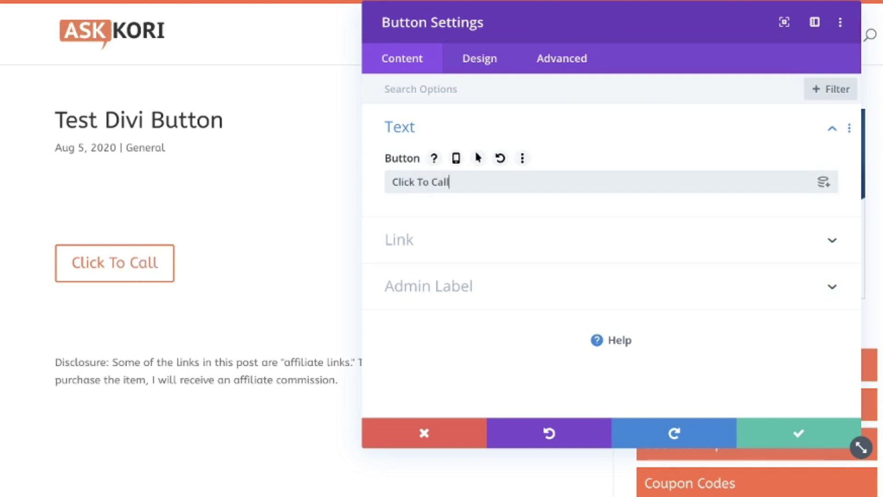
# - Set the button's link URL to a tel: phone-number link and save the settings
pyautogui.click(471, 243)
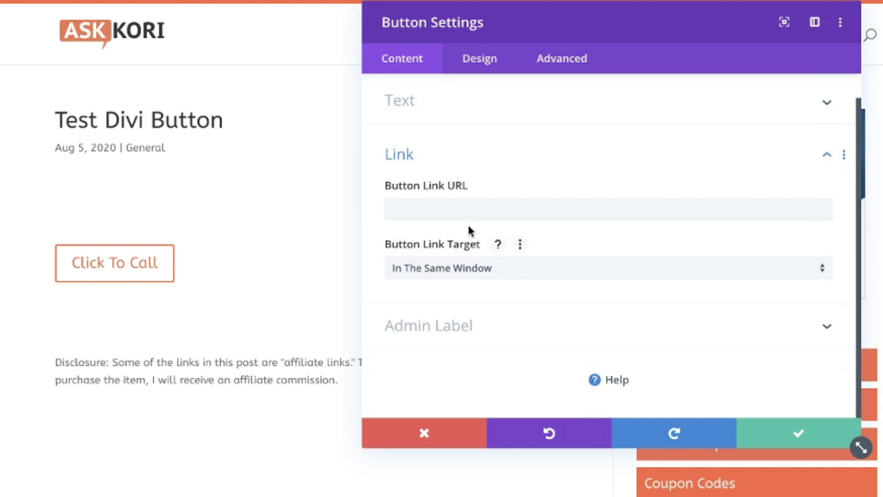
pyautogui.click(439, 212)
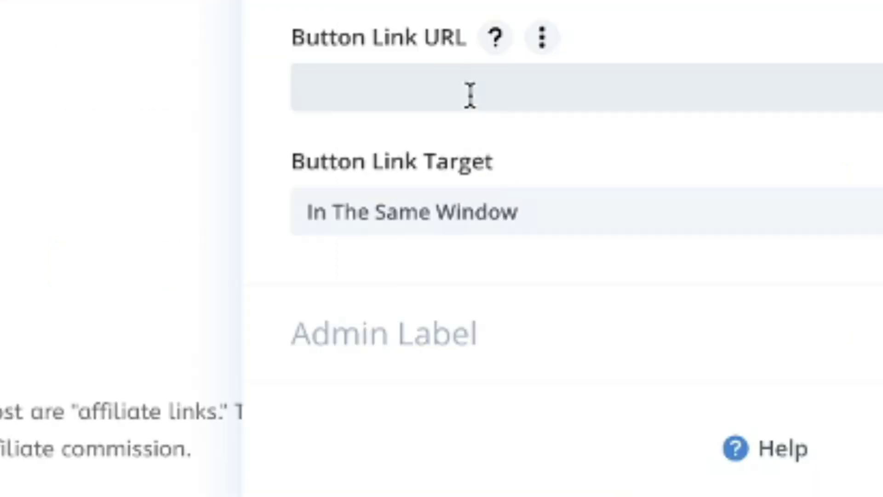
pyautogui.write('tel:')
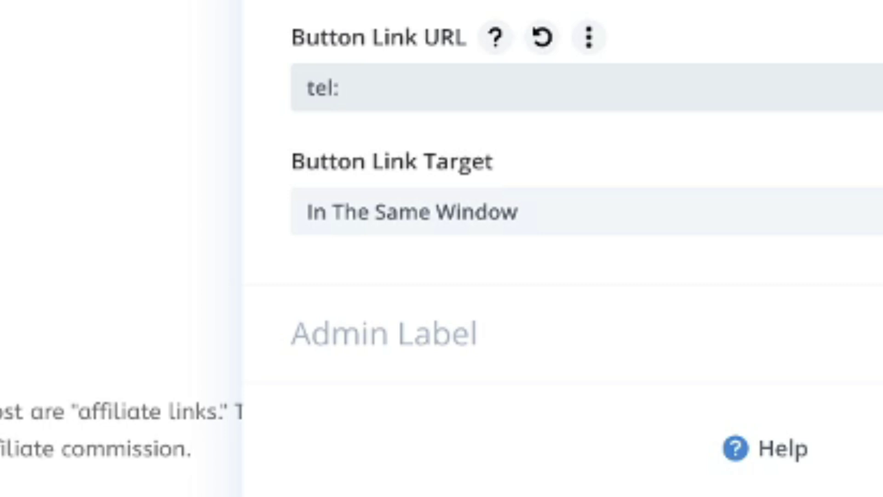
pyautogui.write('1000')
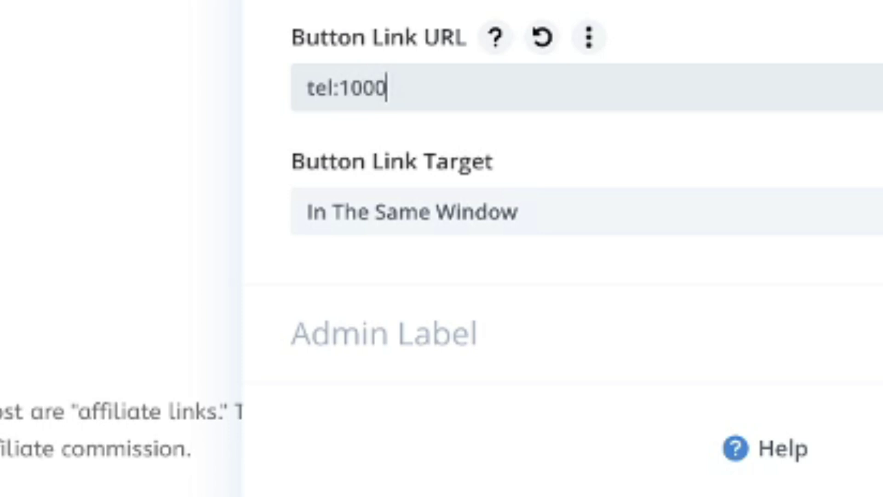
pyautogui.write('86753')
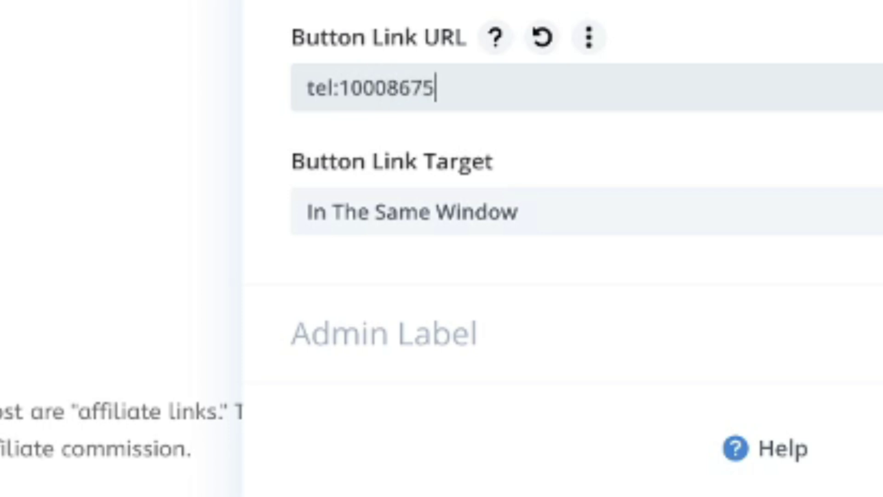
pyautogui.write('09')
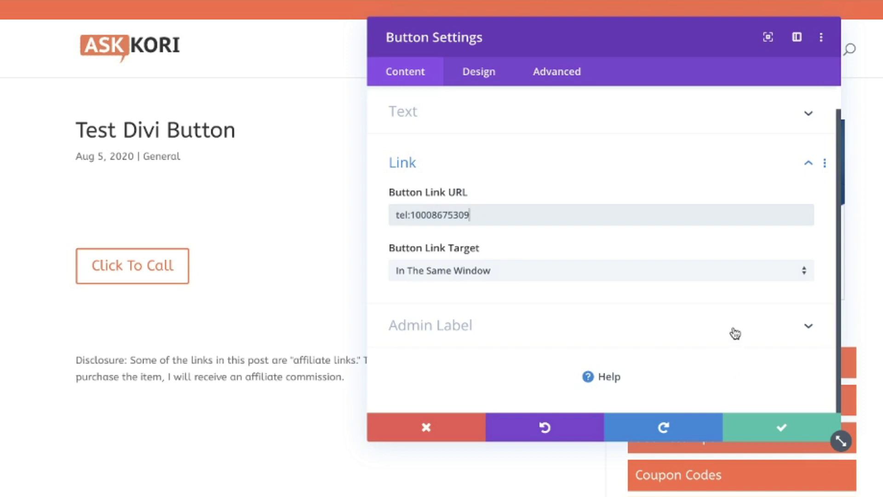
pyautogui.click(774, 432)
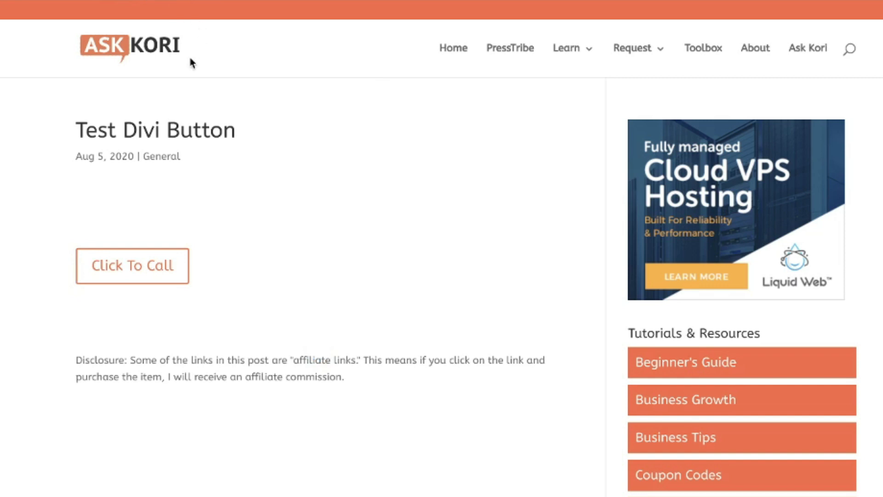
# - Test that Click To Call prompts a phone call, dismiss the popup, and re-enable the Visual Builder
pyautogui.click(134, 270)
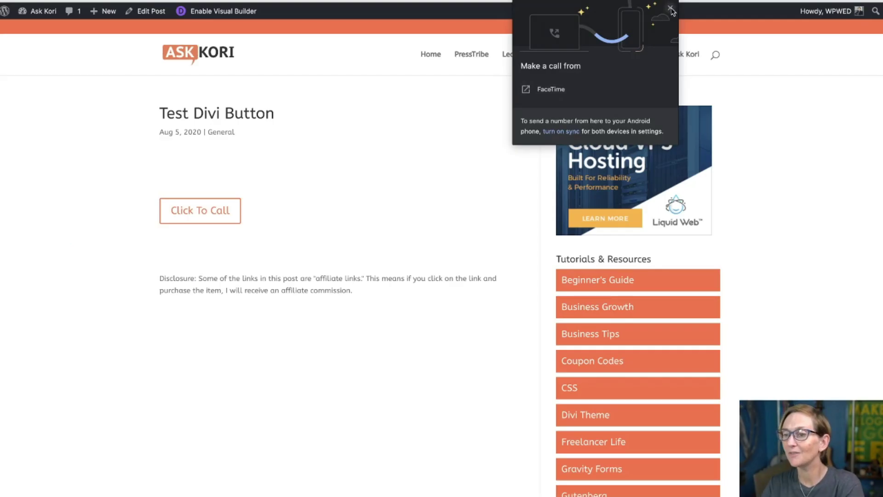
pyautogui.click(671, 9)
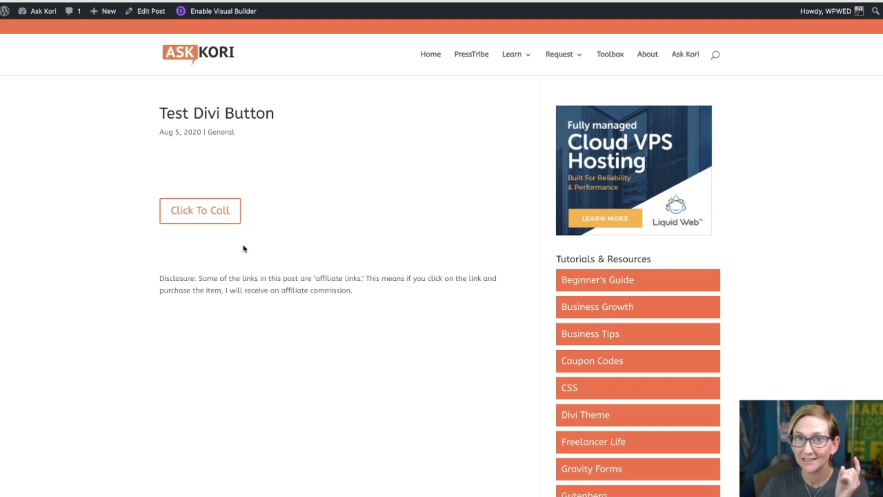
pyautogui.click(213, 15)
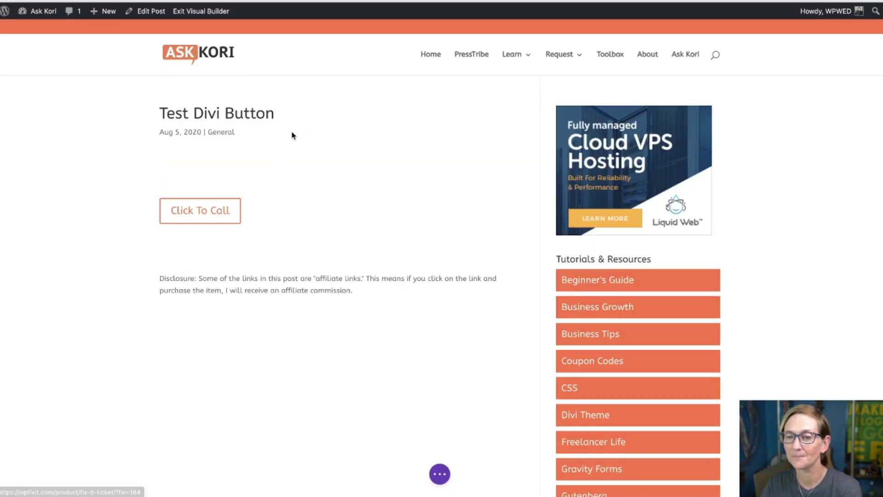
# - In Advanced > Visibility, disable the Click To Call button on Tablet and Desktop and save
pyautogui.moveTo(215, 213)
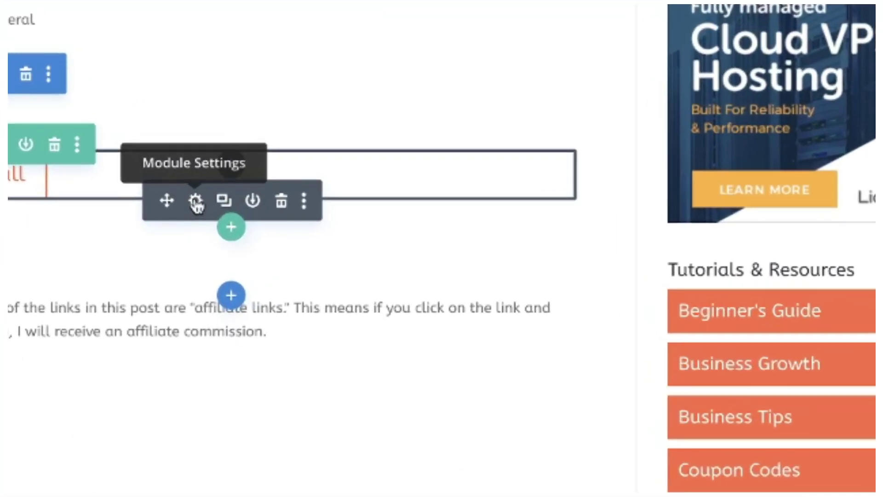
pyautogui.click(384, 237)
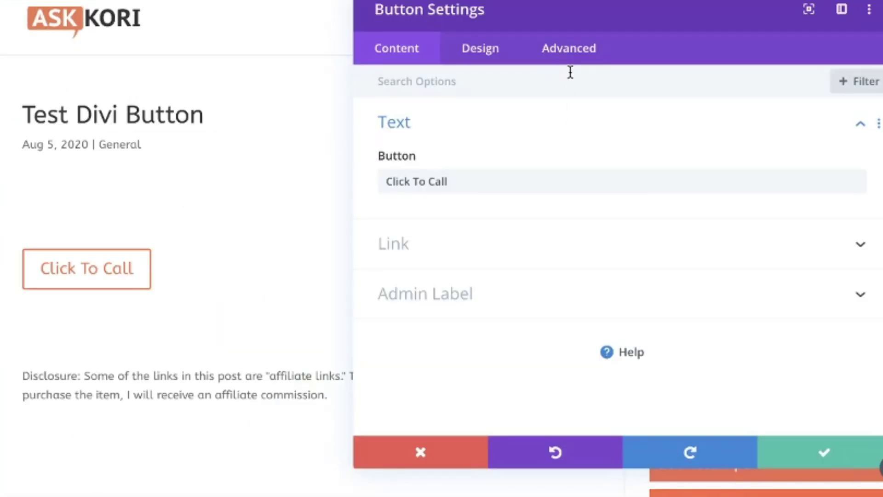
pyautogui.click(571, 57)
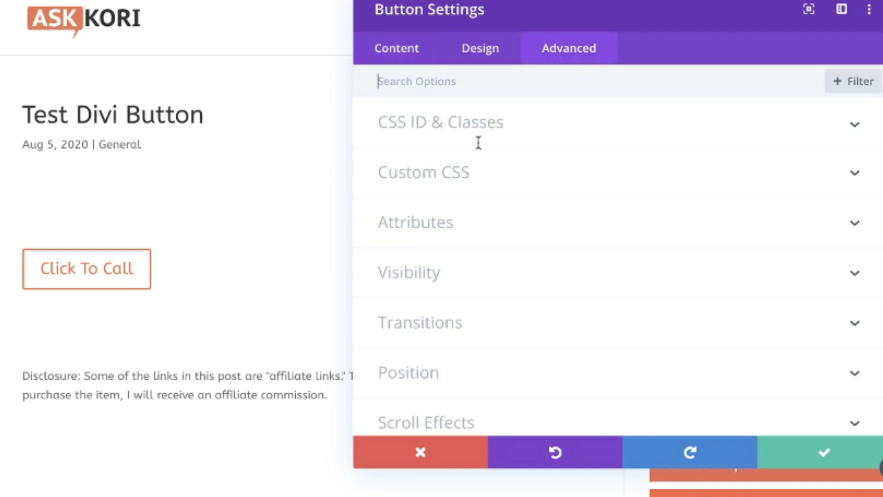
pyautogui.click(442, 275)
pyautogui.scroll(-2, 443, 282)
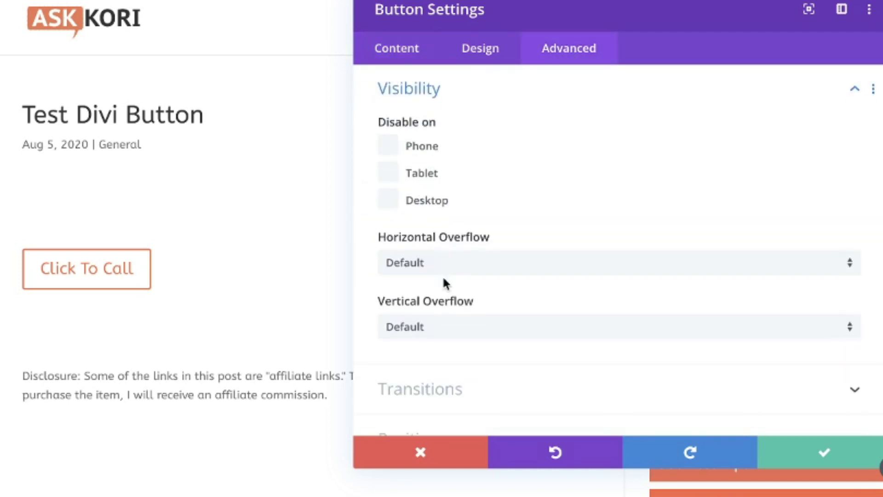
pyautogui.click(388, 178)
pyautogui.click(389, 204)
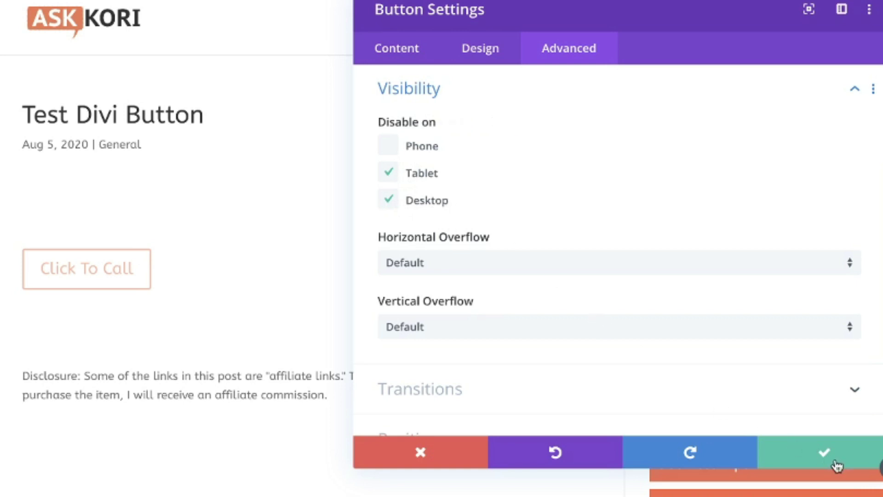
pyautogui.click(848, 451)
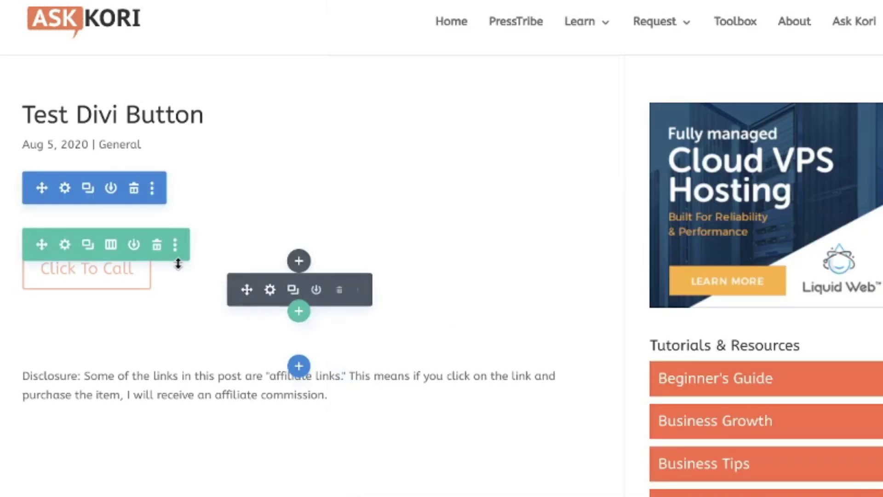
# - Duplicate the button, relabel it 'Click To Contact', and set its link URL to /contact/
pyautogui.click(293, 290)
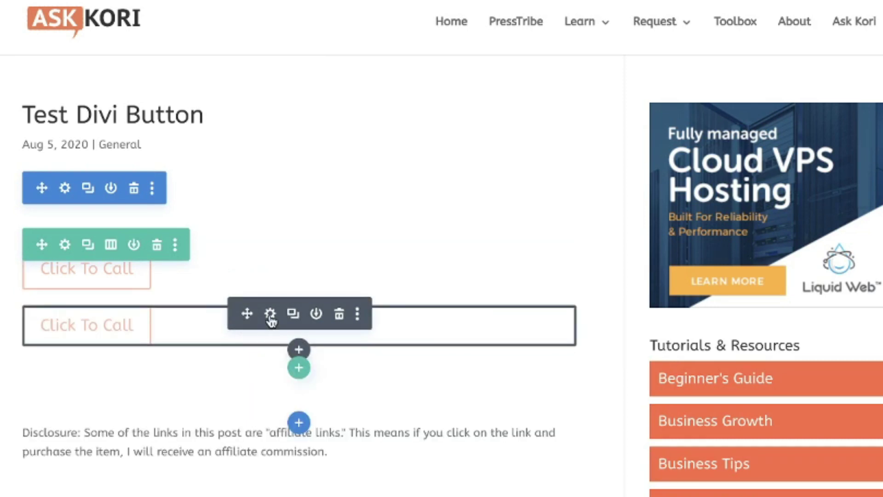
pyautogui.click(270, 313)
pyautogui.press('BackSpace')
pyautogui.press('BackSpace')
pyautogui.press('BackSpace')
pyautogui.press('BackSpace')
pyautogui.write('Contact')
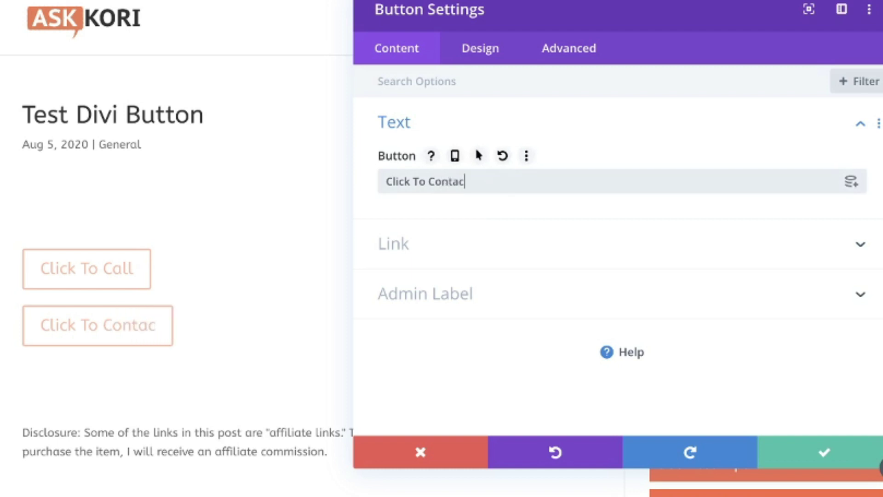
pyautogui.click(493, 242)
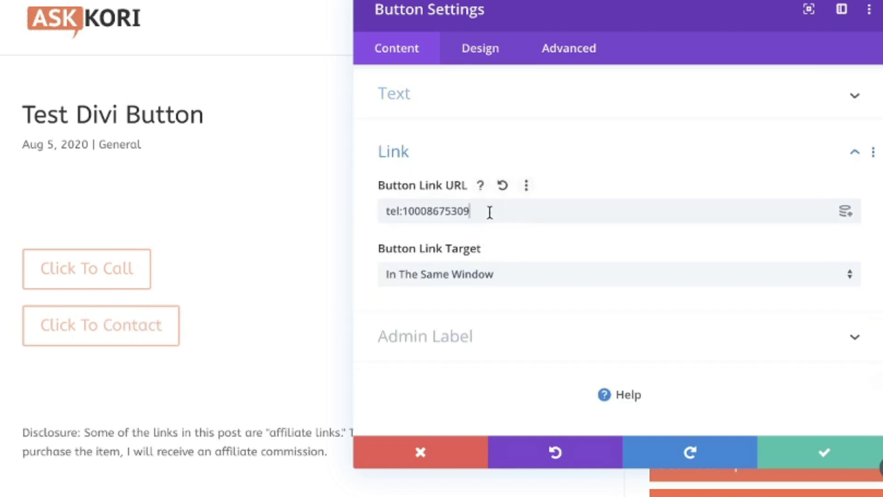
pyautogui.moveTo(488, 211); pyautogui.dragTo(366, 209)
pyautogui.write('/contact/')
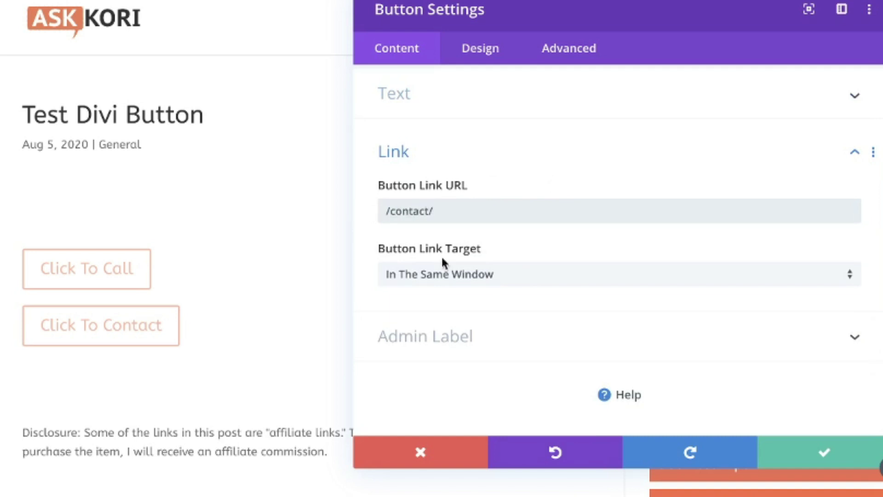
# - Set the Click To Contact button's visibility to disabled on Phone only, keeping Tablet and Desktop, and save
pyautogui.click(573, 56)
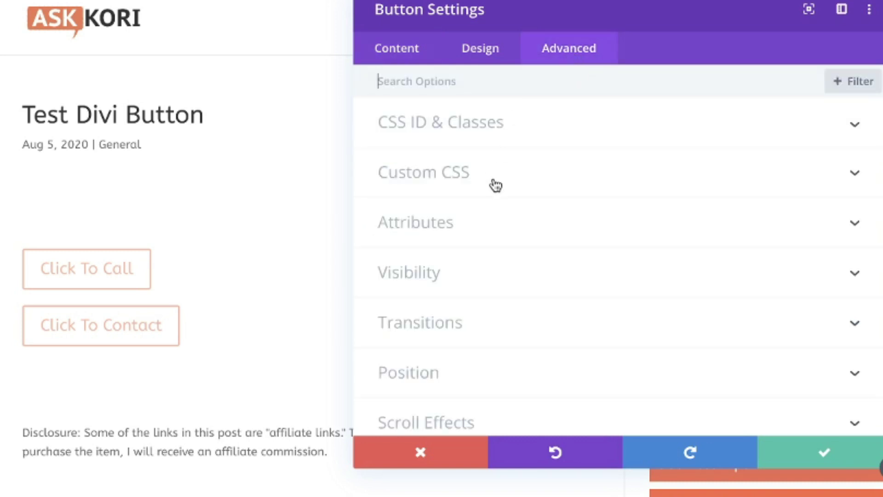
pyautogui.click(417, 281)
pyautogui.click(387, 170)
pyautogui.click(387, 169)
pyautogui.click(387, 147)
pyautogui.click(389, 173)
pyautogui.click(388, 200)
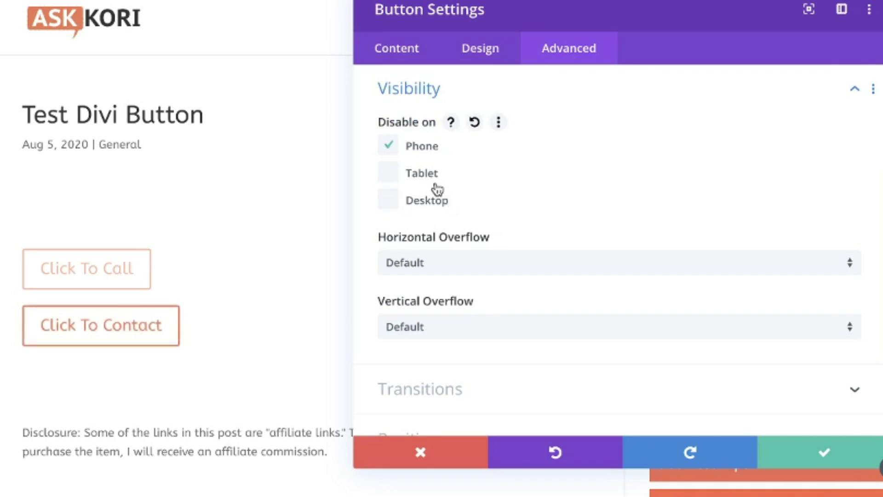
pyautogui.click(792, 460)
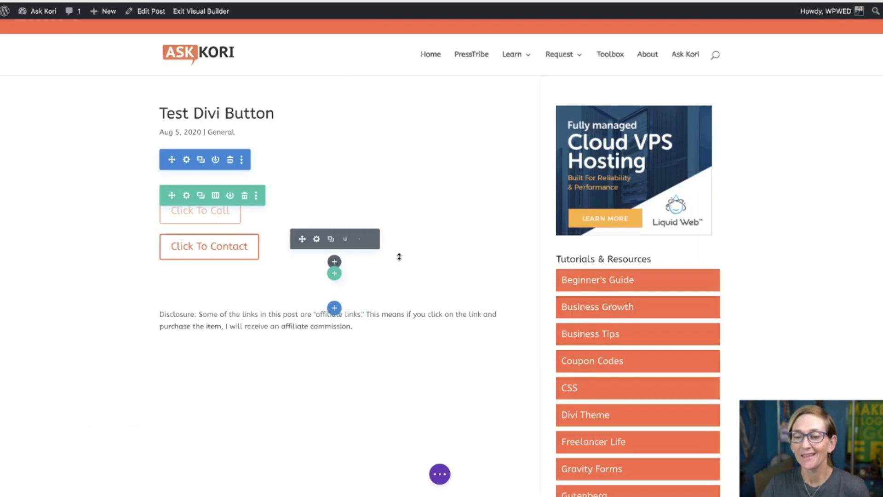